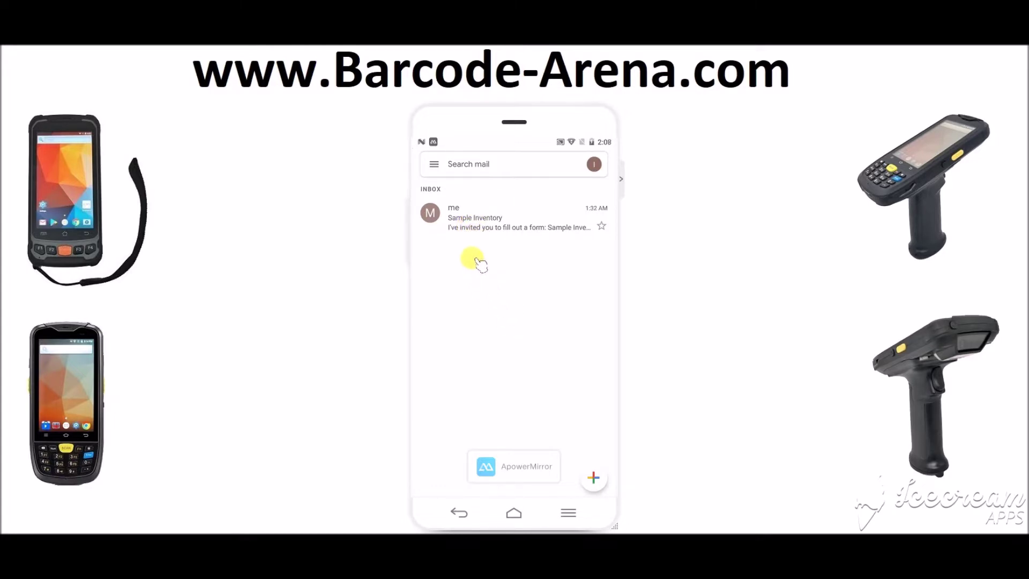
Open the Sample Inventory invitation email and launch its form in the browser.
left_click(473, 227)
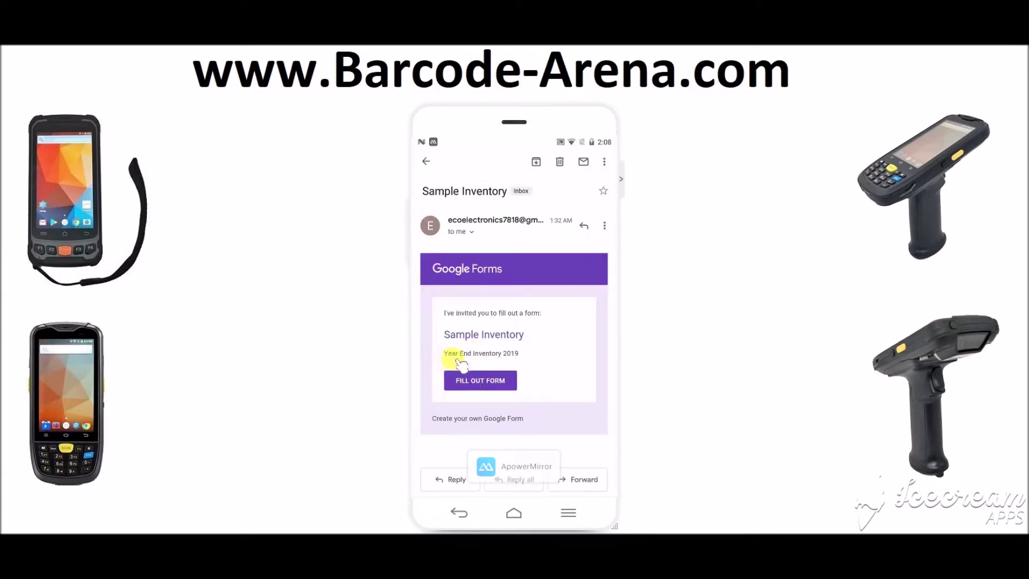
left_click(471, 376)
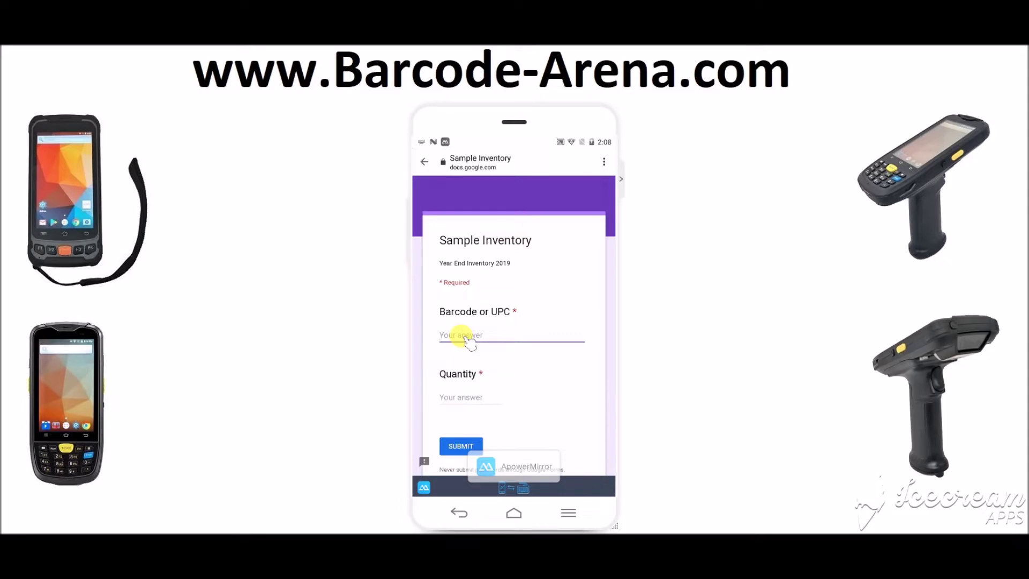
type("784220219618")
left_click(474, 397)
type("8")
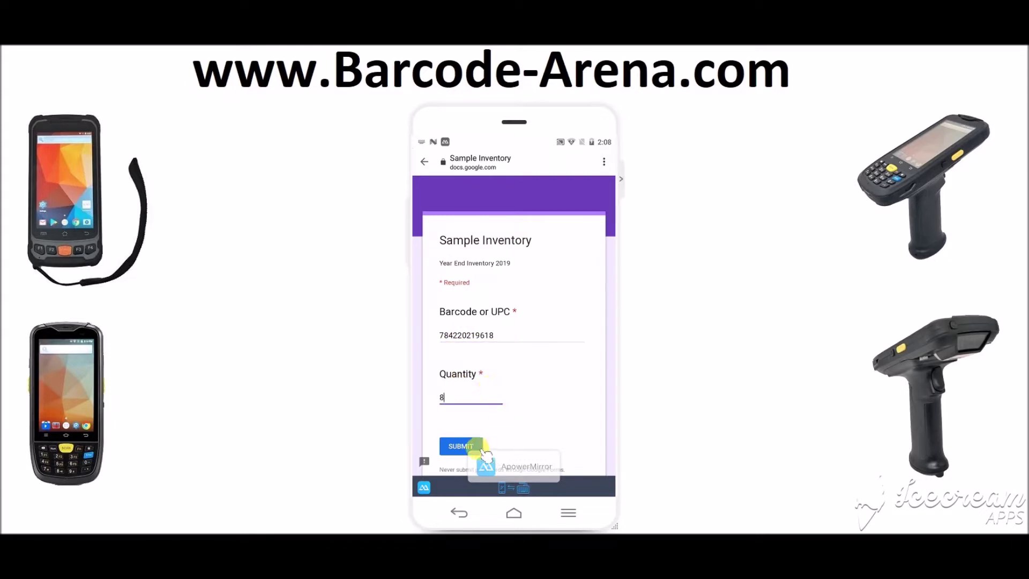
left_click(456, 447)
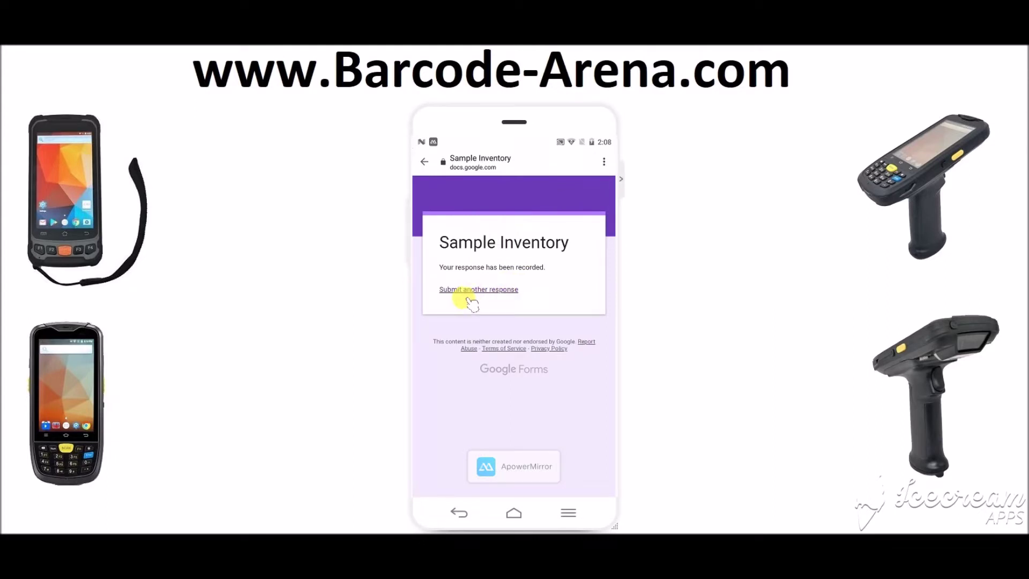
left_click(465, 292)
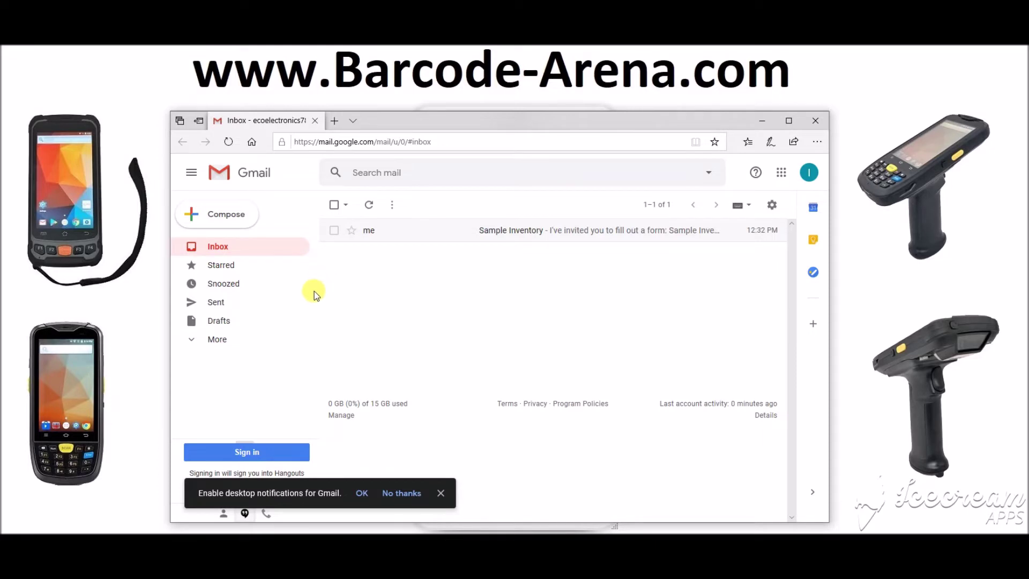
Launch Google Drive in a new tab from Gmail's Google apps grid.
left_click(780, 173)
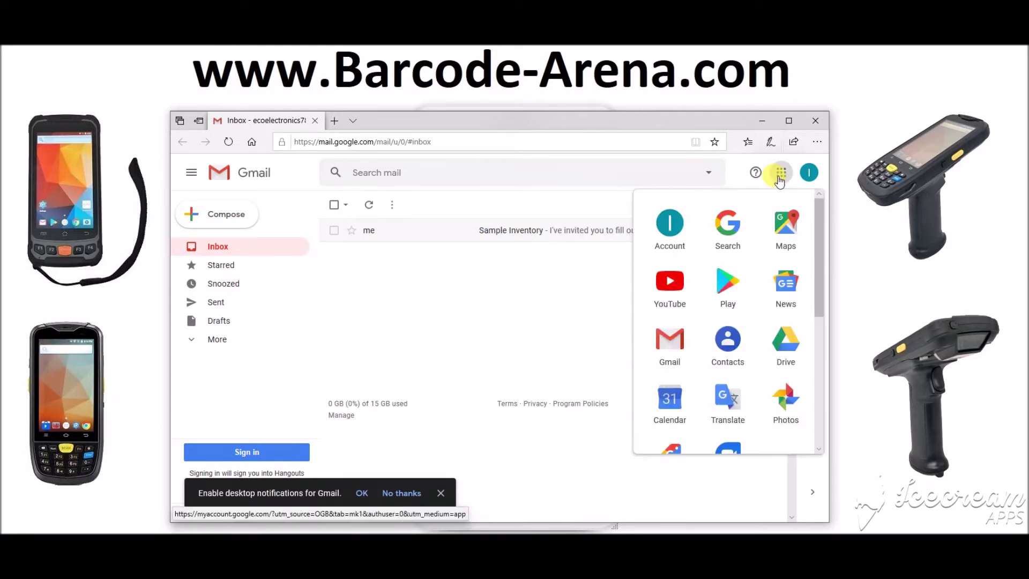
scroll(702, 371, "down", 1)
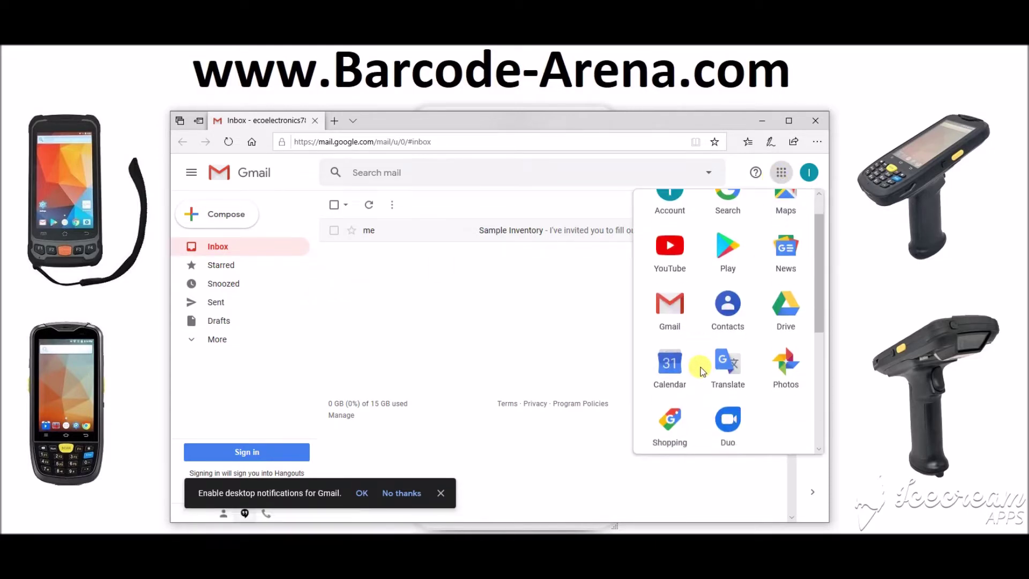
left_click(785, 308)
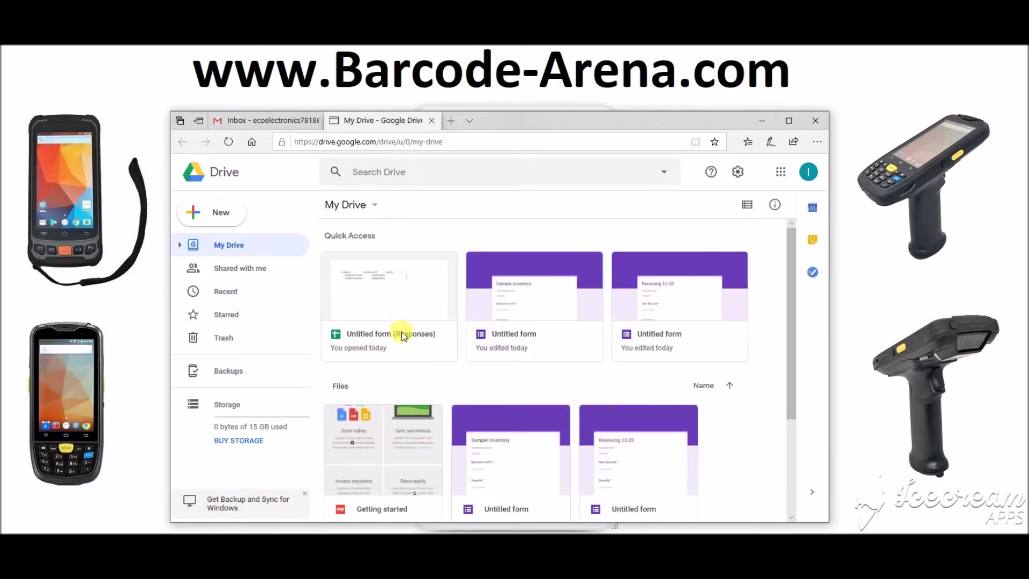
Create a blank Google Form from Drive's New > More > Google Forms menu.
left_click(208, 214)
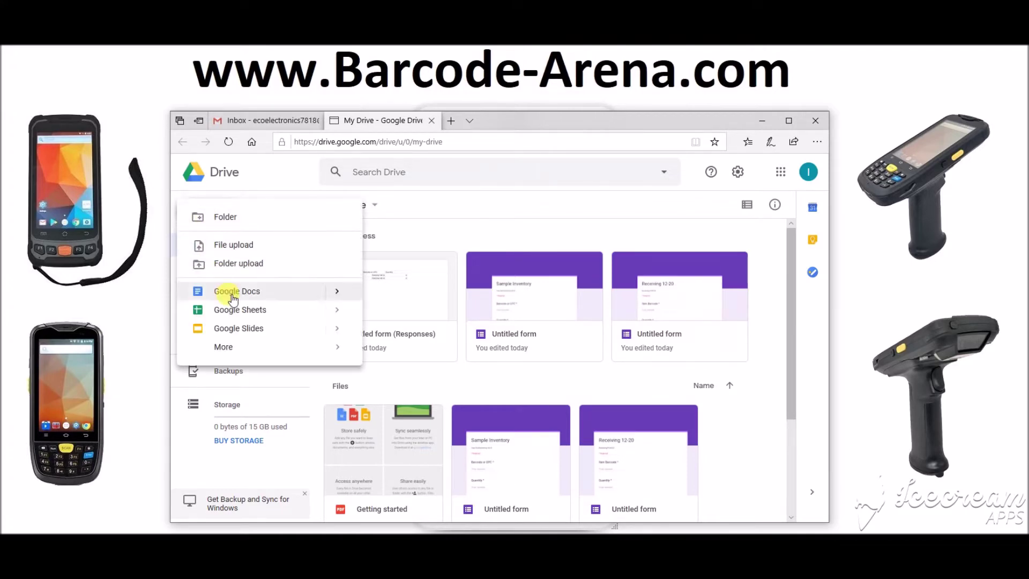
mouse_move(326, 352)
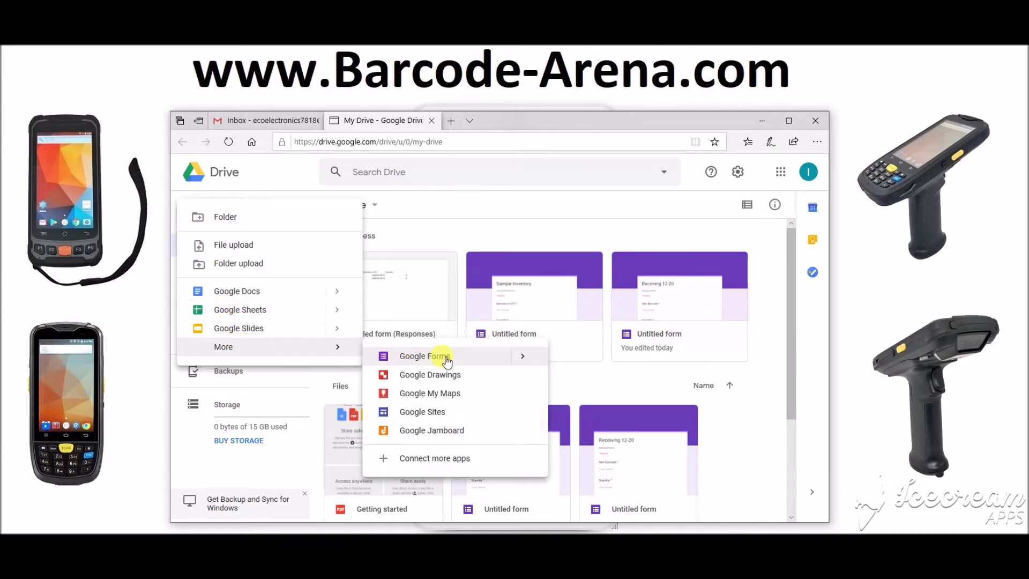
mouse_move(522, 362)
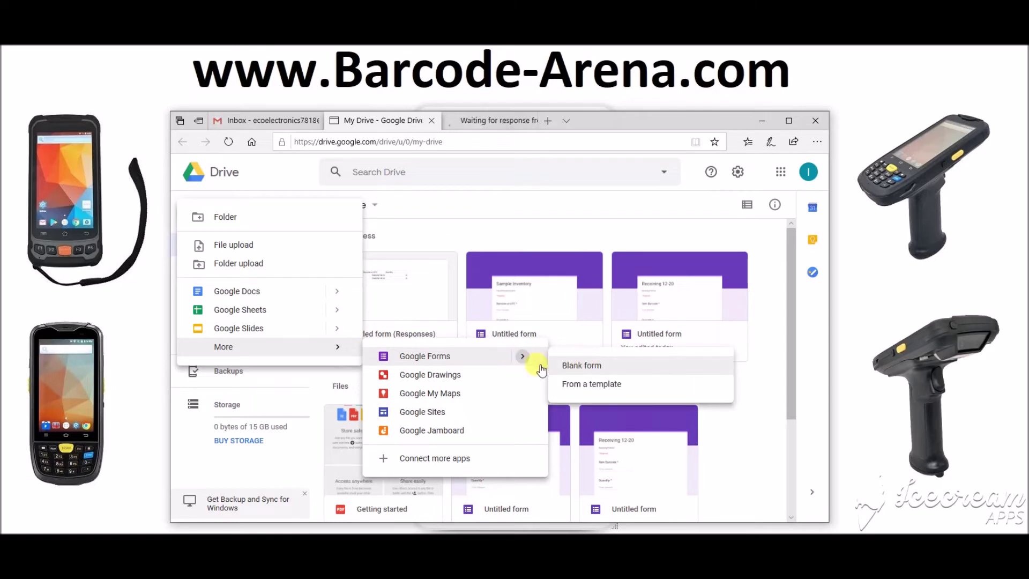
left_click(581, 361)
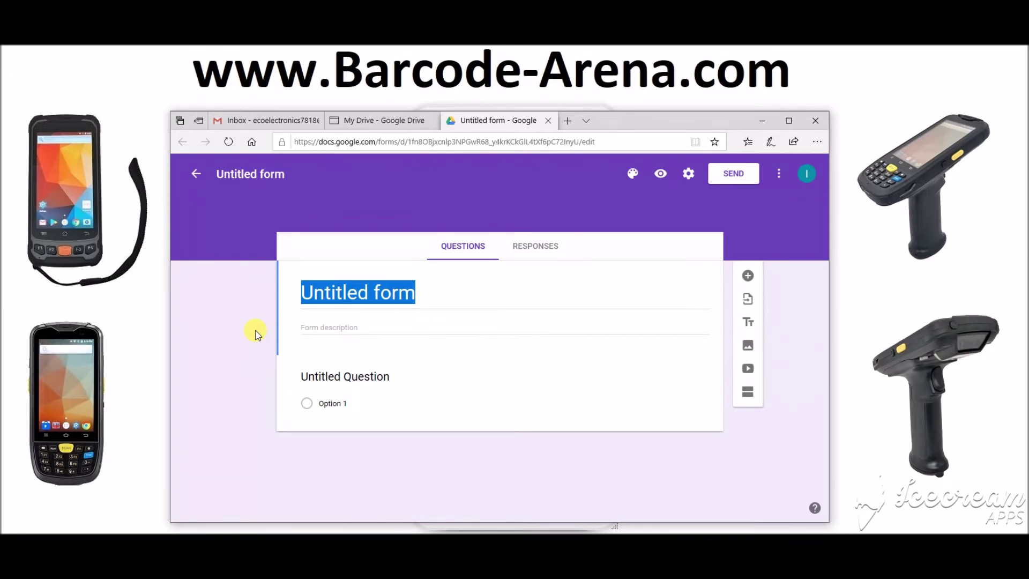
Title the new form 'Inventory Test' with the description 'End Of Year'.
left_click(355, 292)
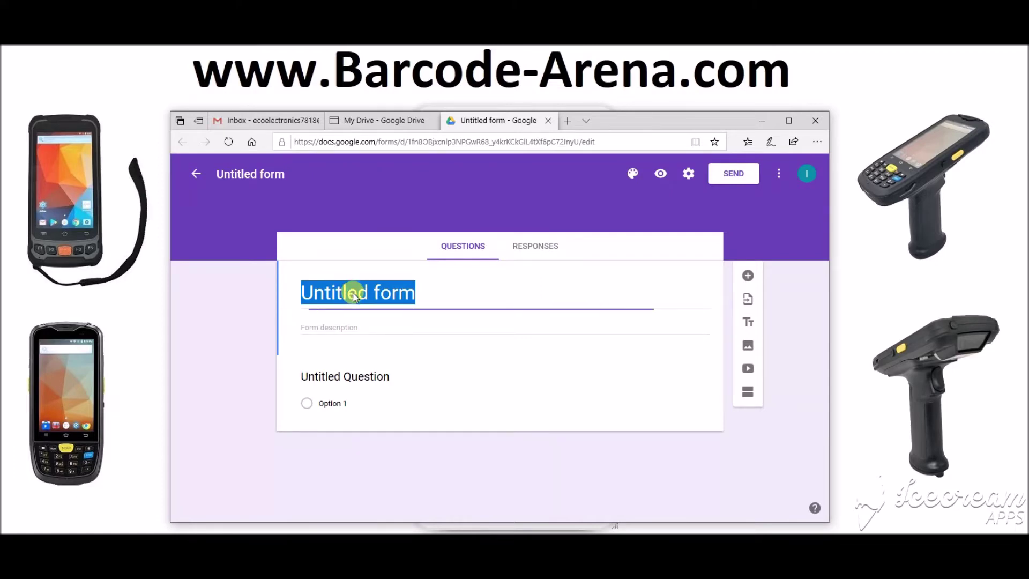
type("Invneto")
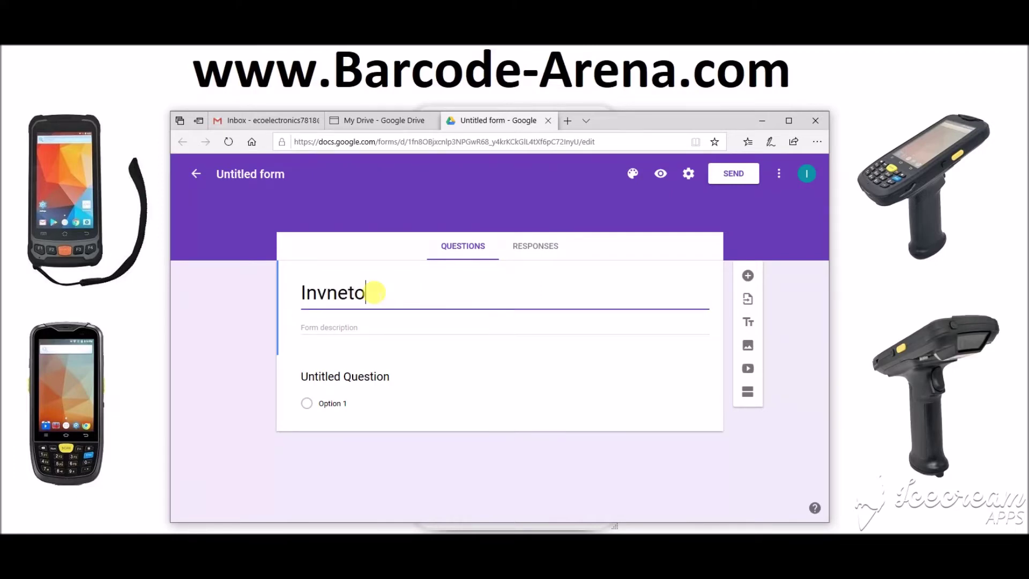
key("BackSpace")
key("BackSpace")
key("BackSpace")
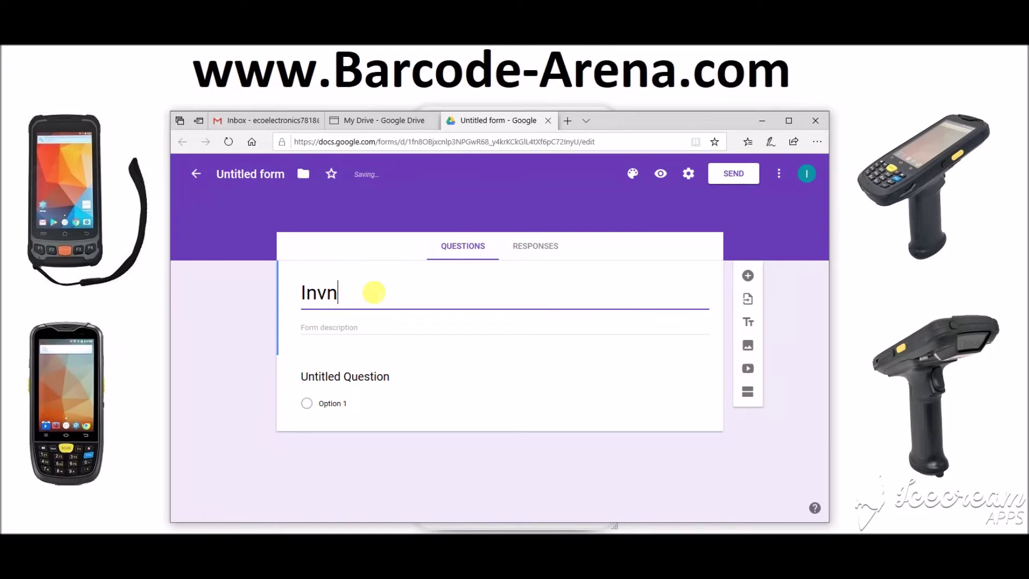
type("entory Test")
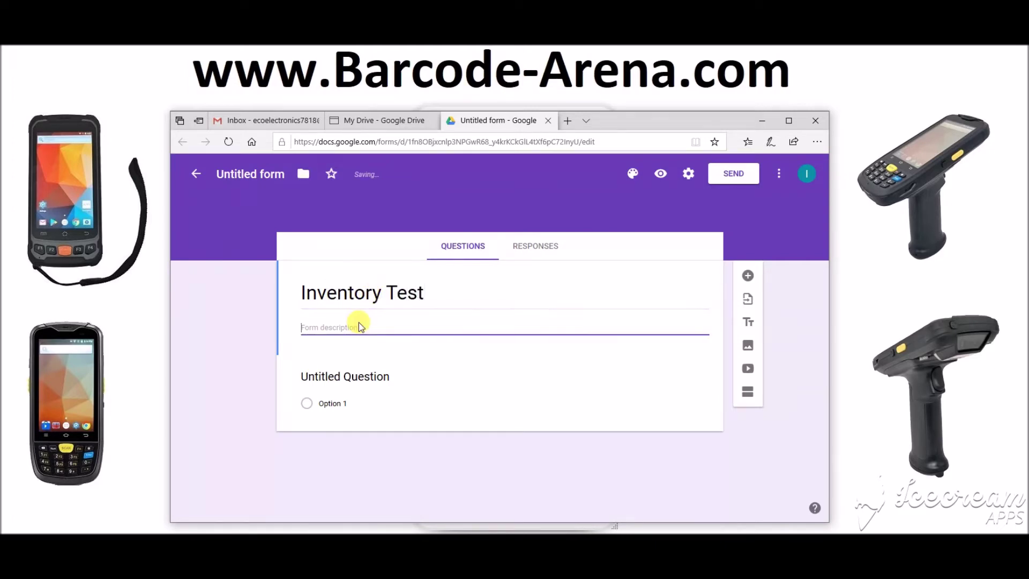
type("End Of Year")
left_click(231, 315)
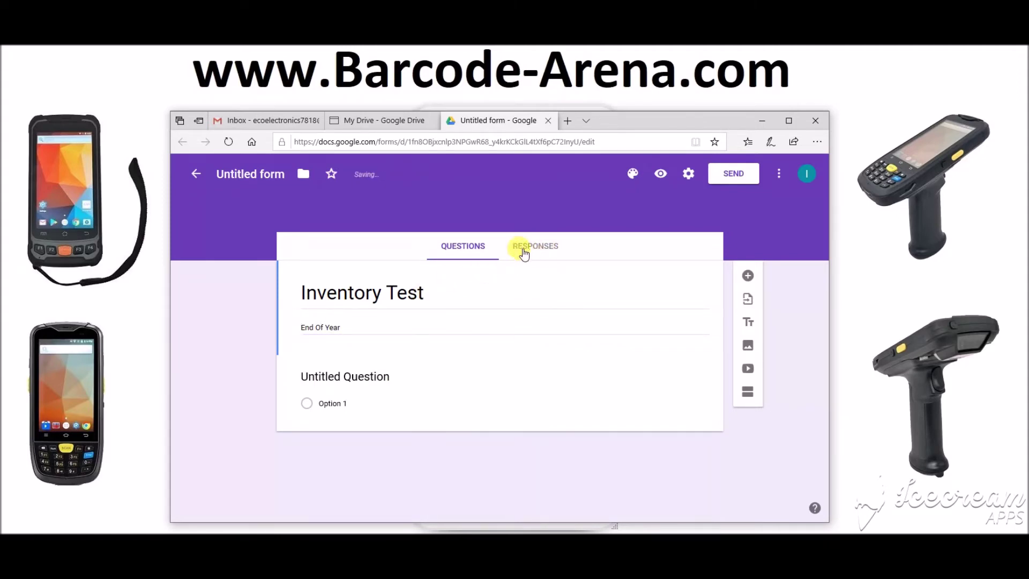
left_click(541, 250)
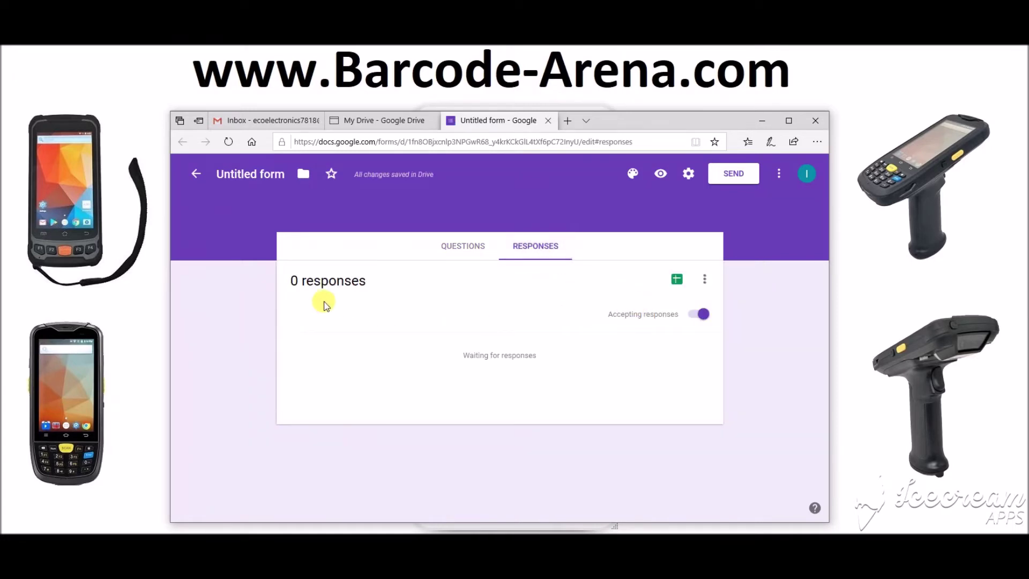
left_click(439, 257)
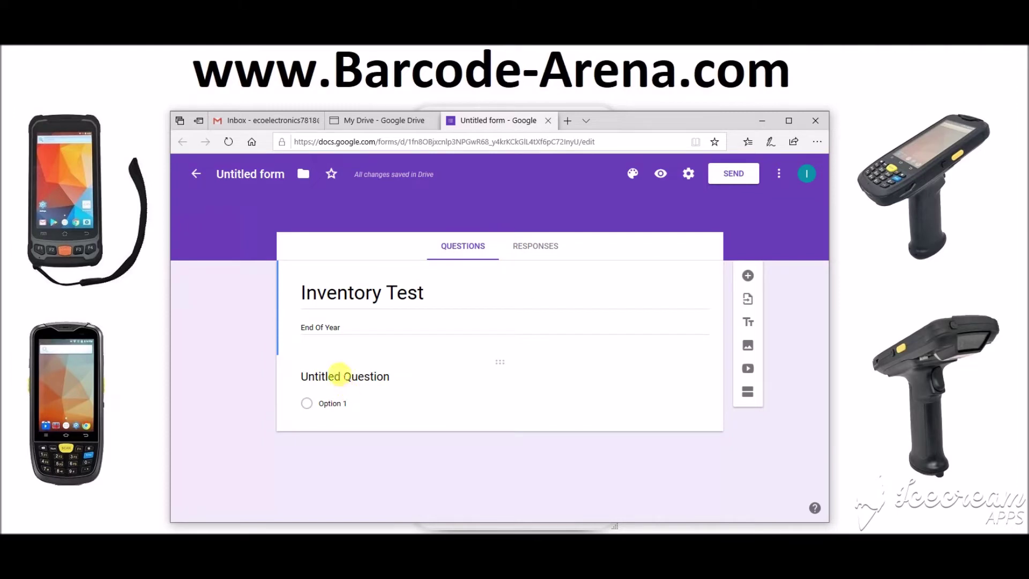
Make the first question a required 'Barcode ID' short answer with its number validation removed.
left_click(336, 376)
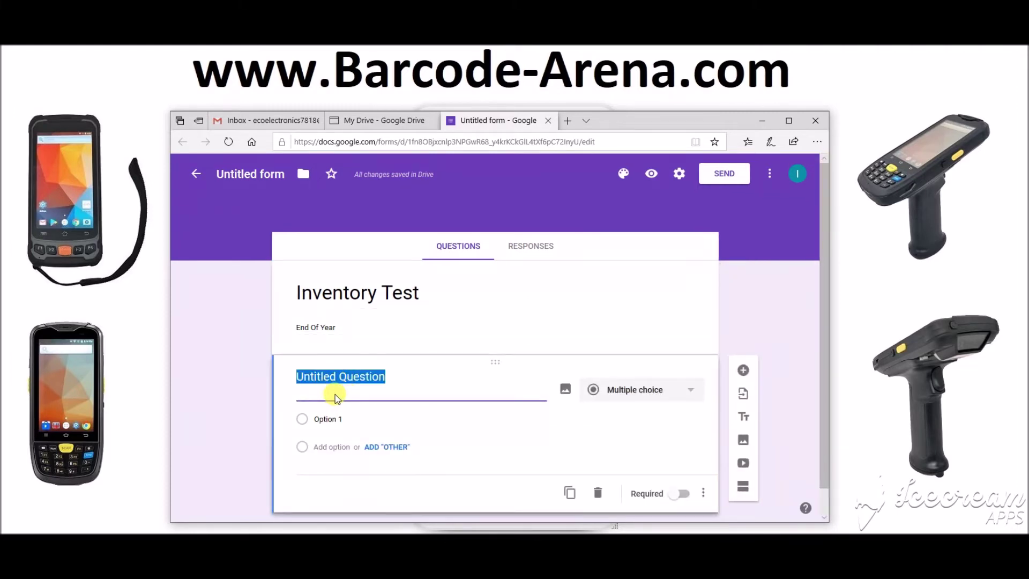
type("Barcode ID")
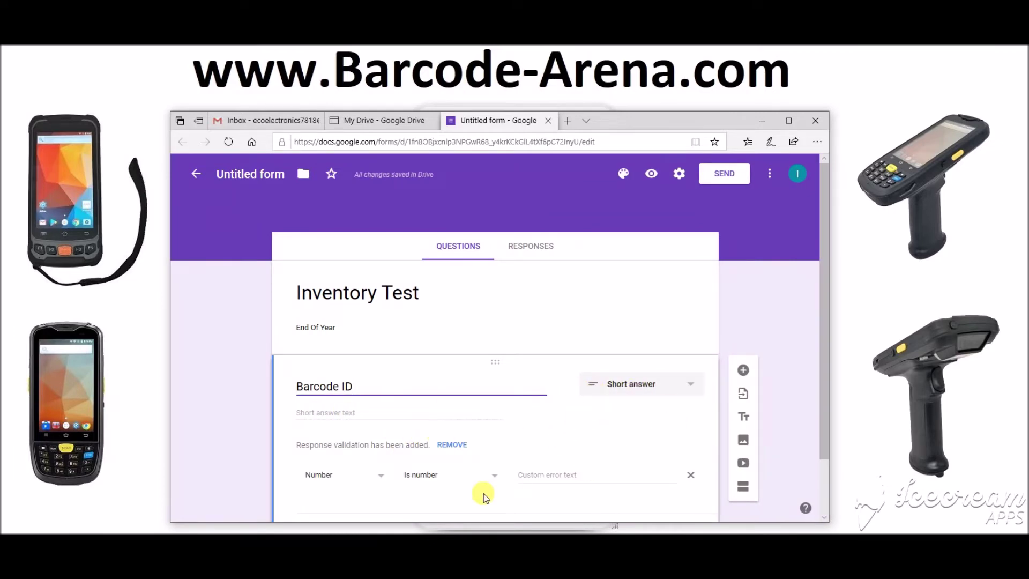
scroll(490, 460, "down", 1)
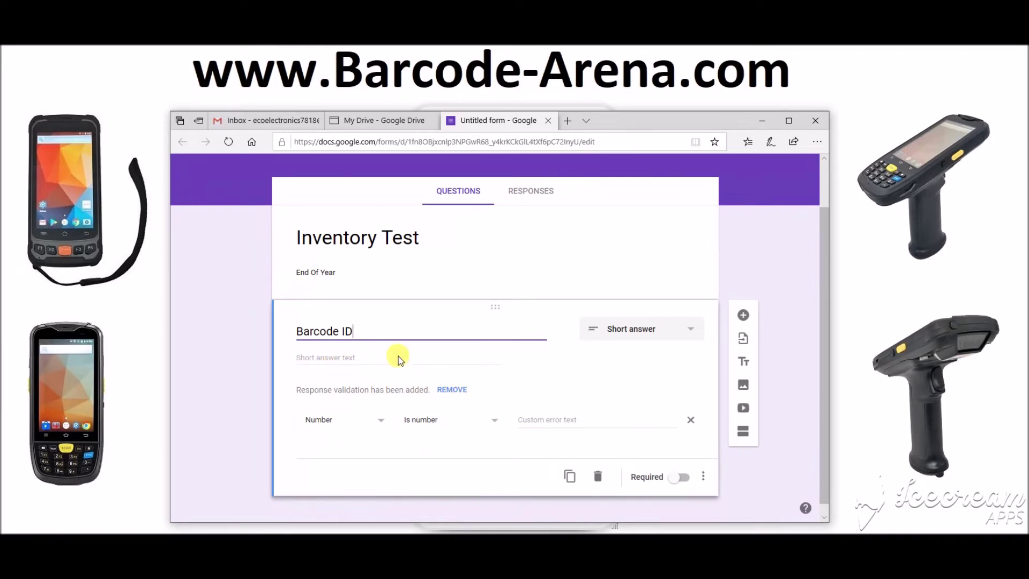
left_click(373, 423)
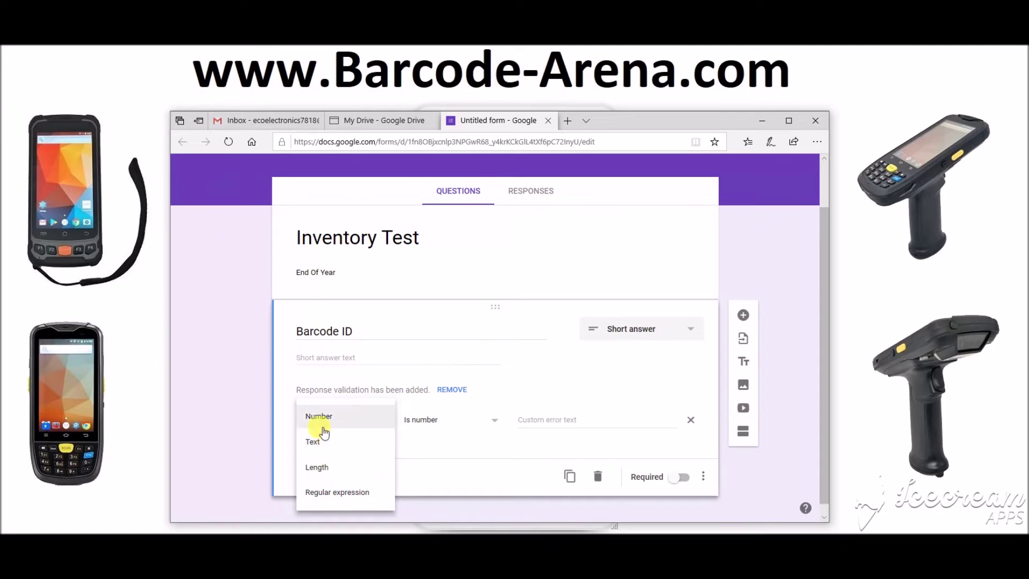
left_click(246, 422)
left_click(442, 422)
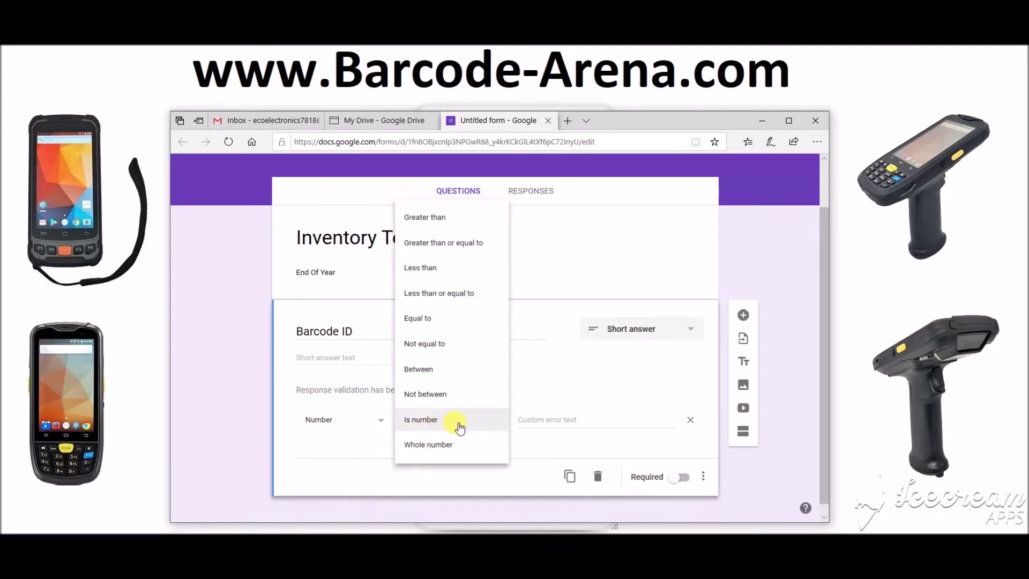
left_click(220, 408)
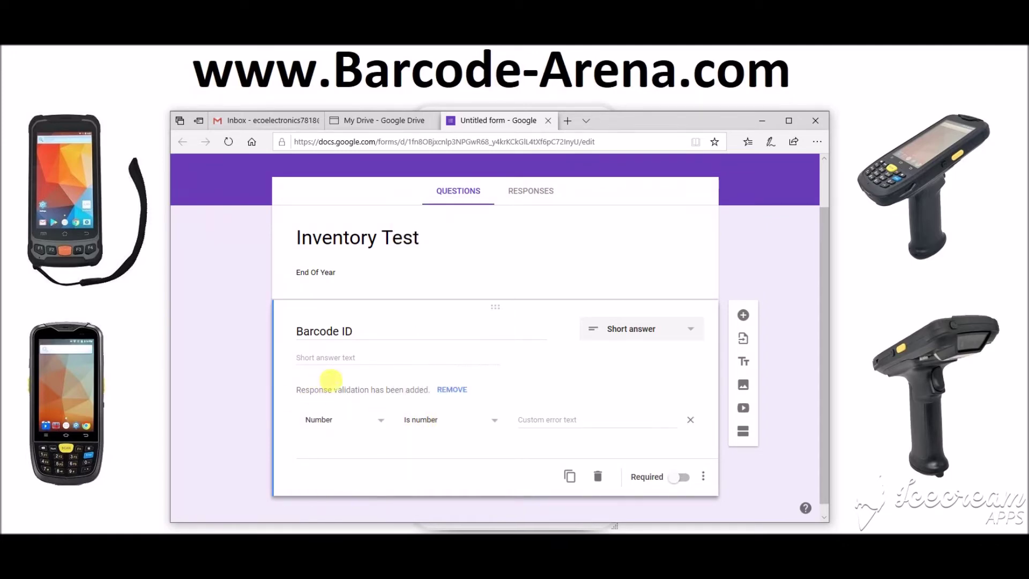
left_click(453, 390)
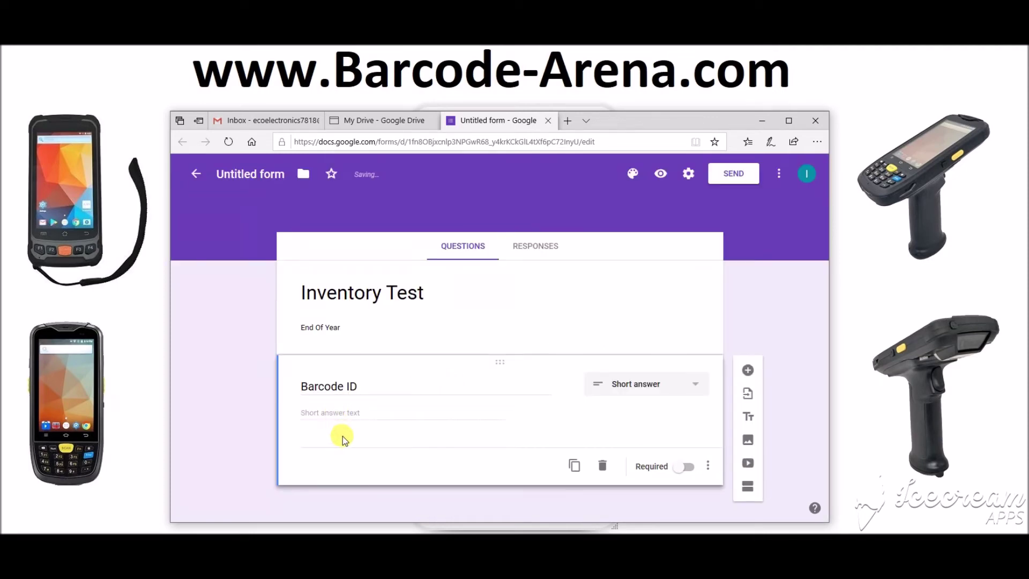
left_click(681, 467)
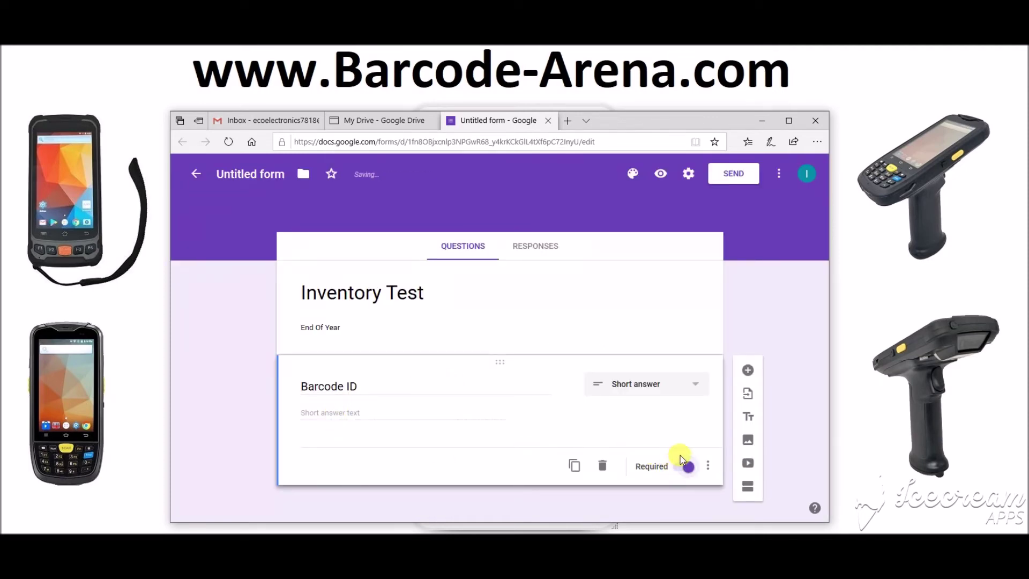
Add a second short-answer question titled 'Quantity'.
left_click(747, 371)
type("QUantity")
left_click(308, 464)
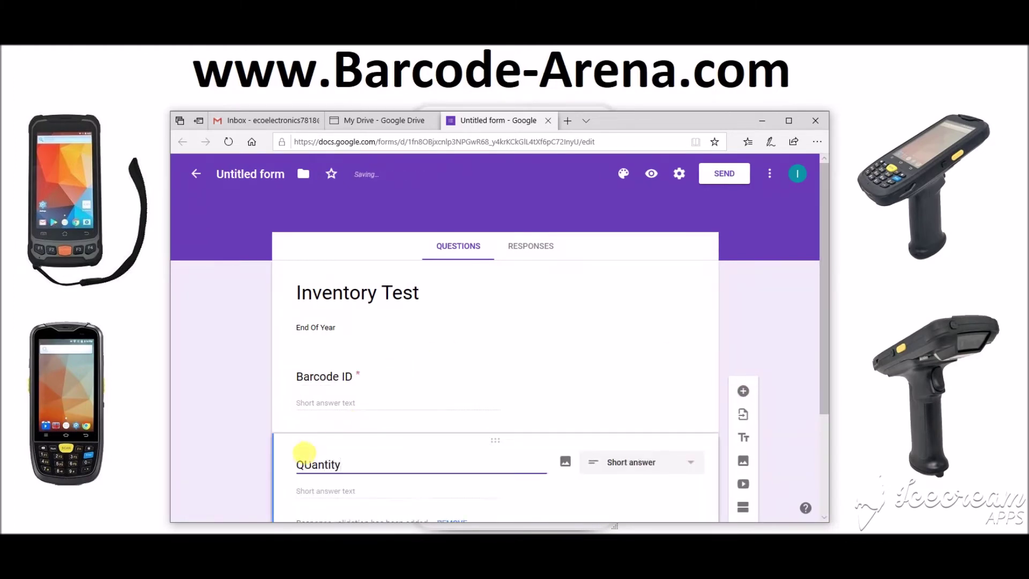
key("BackSpace")
type("u")
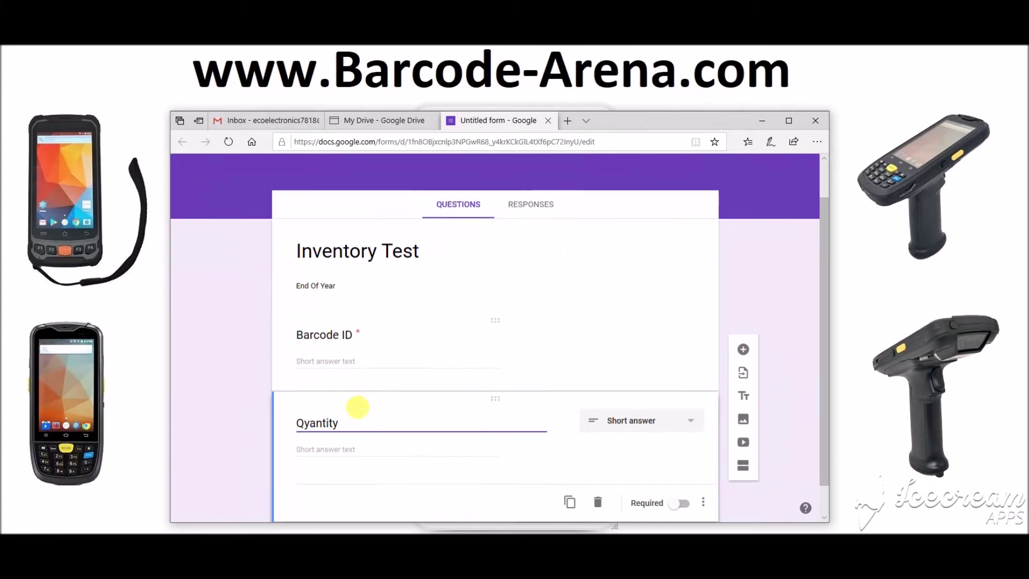
Keep Quantity as Short answer and add a third short-answer question titled 'Notes'.
left_click(626, 358)
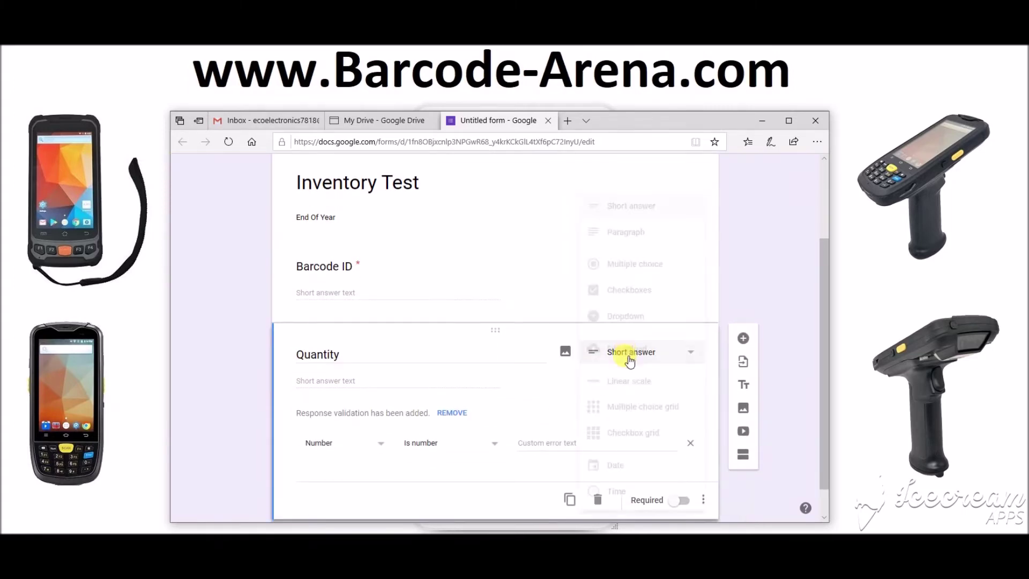
left_click(623, 212)
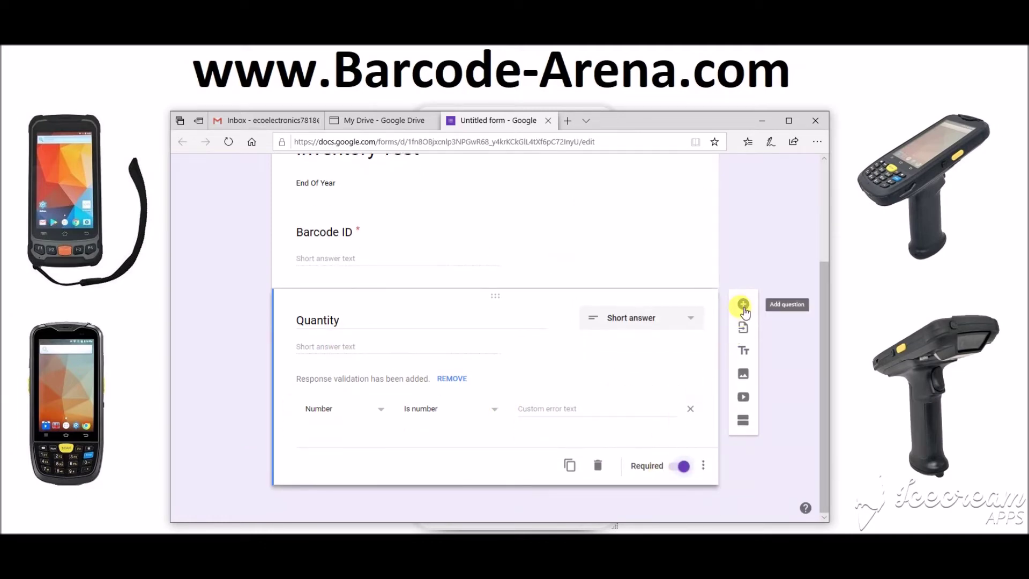
left_click(743, 303)
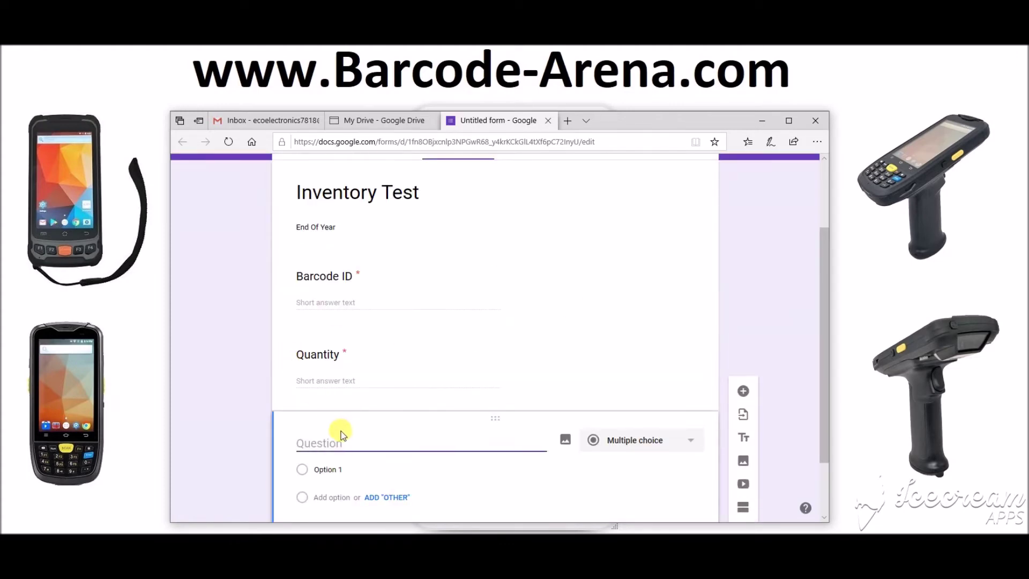
type("Notes")
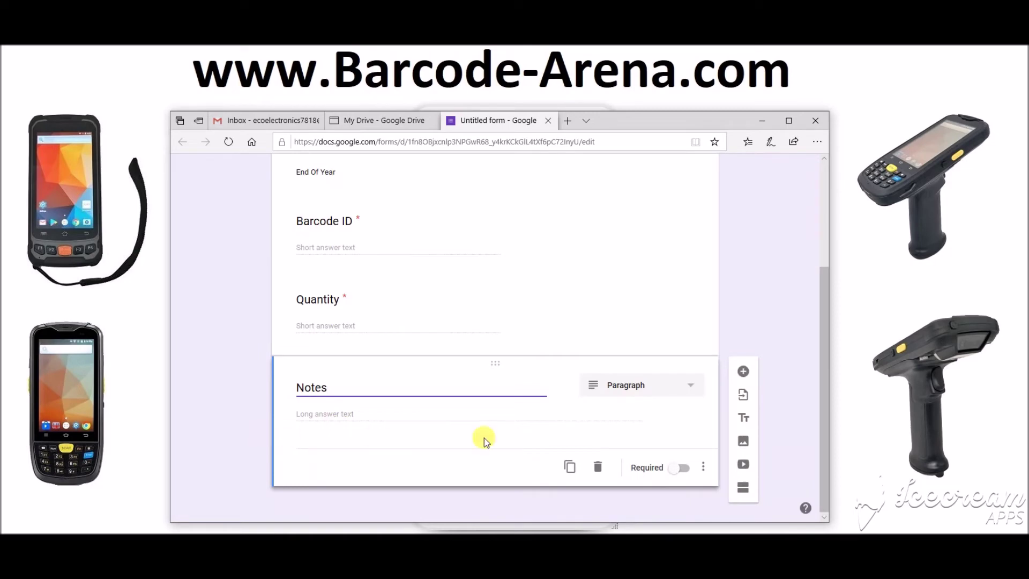
left_click(616, 386)
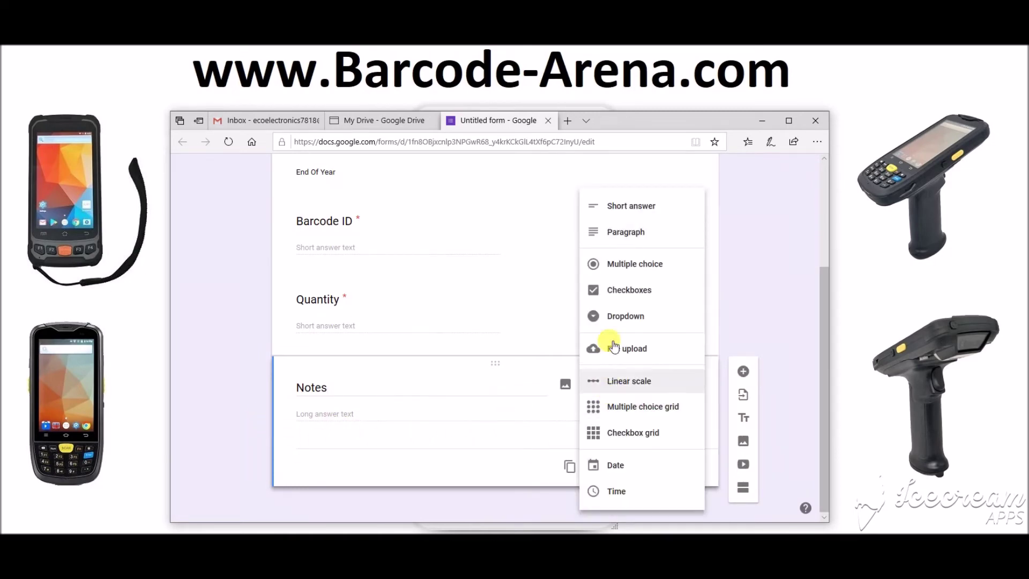
left_click(616, 206)
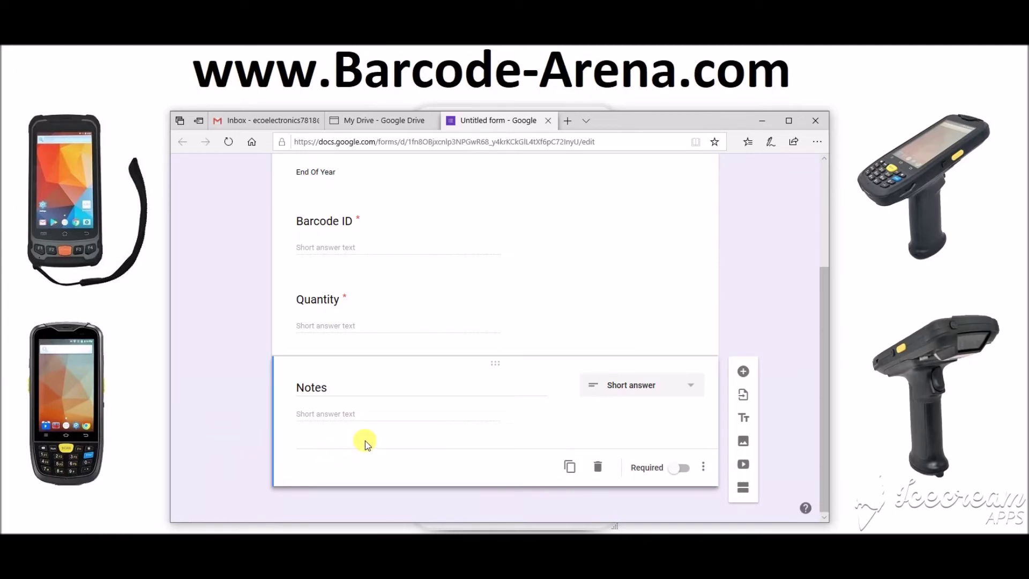
scroll(365, 441, "up", 1)
scroll(362, 439, "up", 1)
scroll(365, 439, "down", 2)
scroll(480, 368, "up", 3)
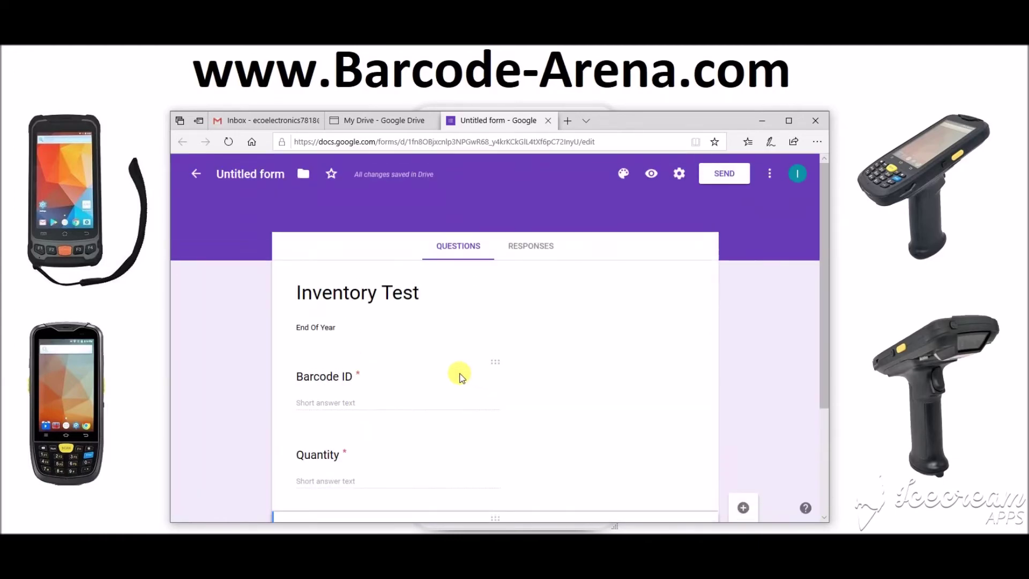
E-mail the Inventory Test form to the recipient's address via the Send form dialog.
left_click(721, 181)
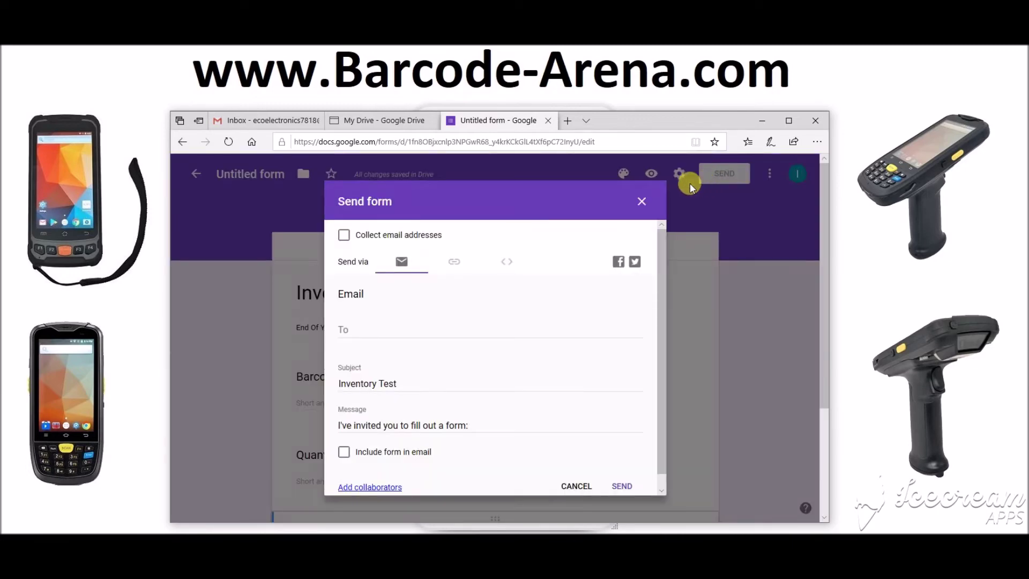
left_click(359, 326)
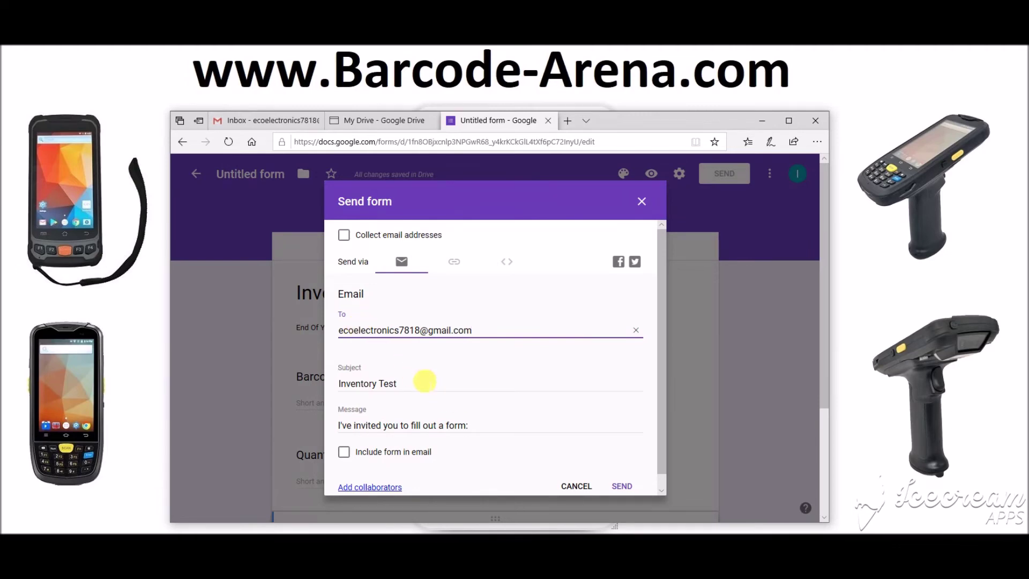
left_click(621, 486)
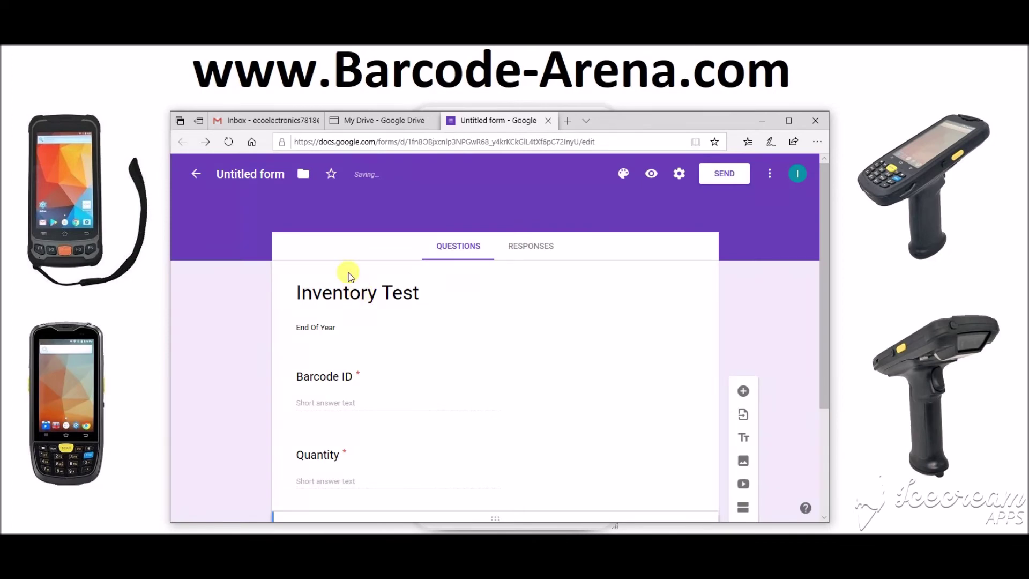
left_click(764, 125)
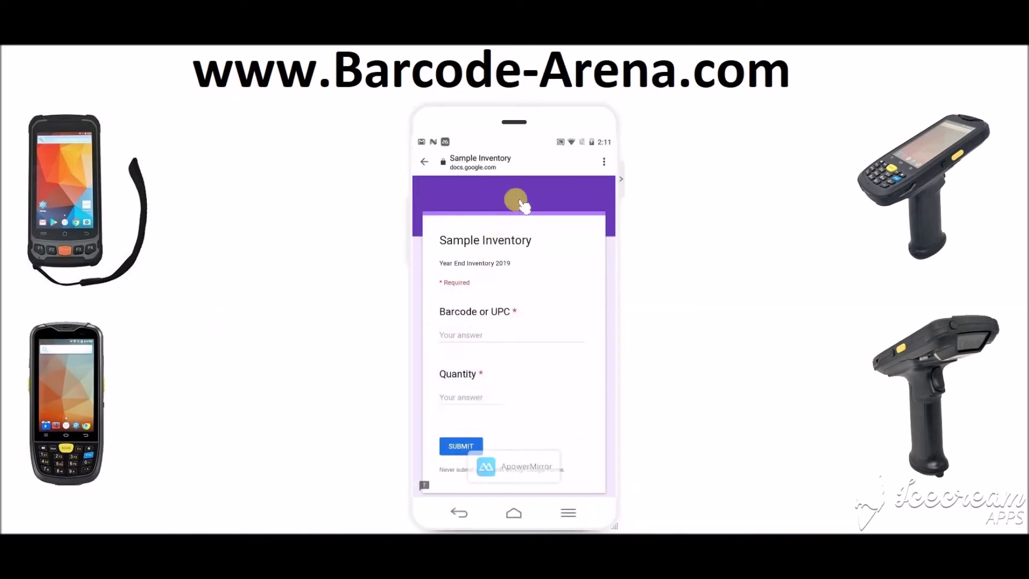
Go back to the phone's Gmail inbox and open the Inventory Test invitation's form.
left_click(423, 162)
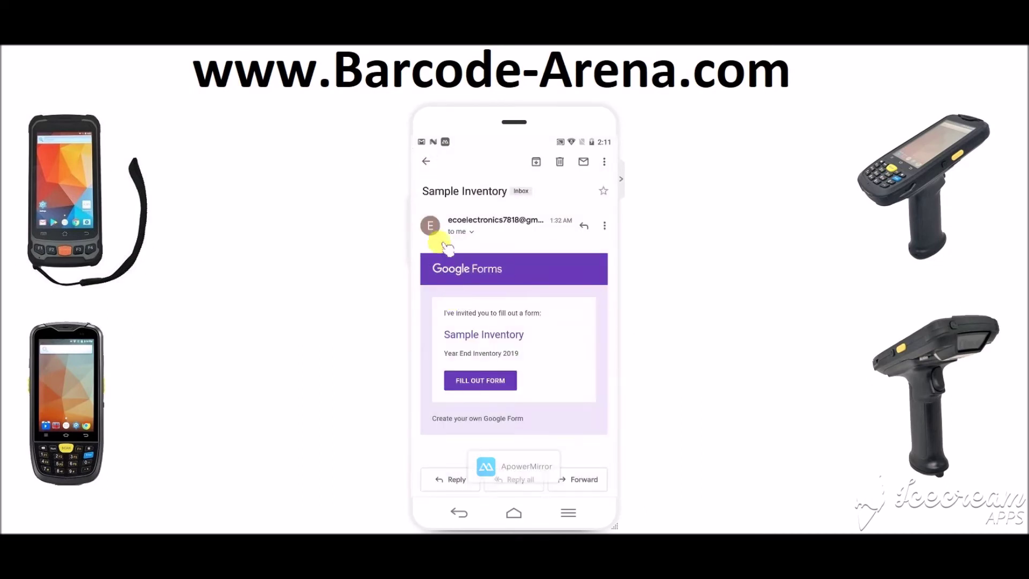
left_click(428, 166)
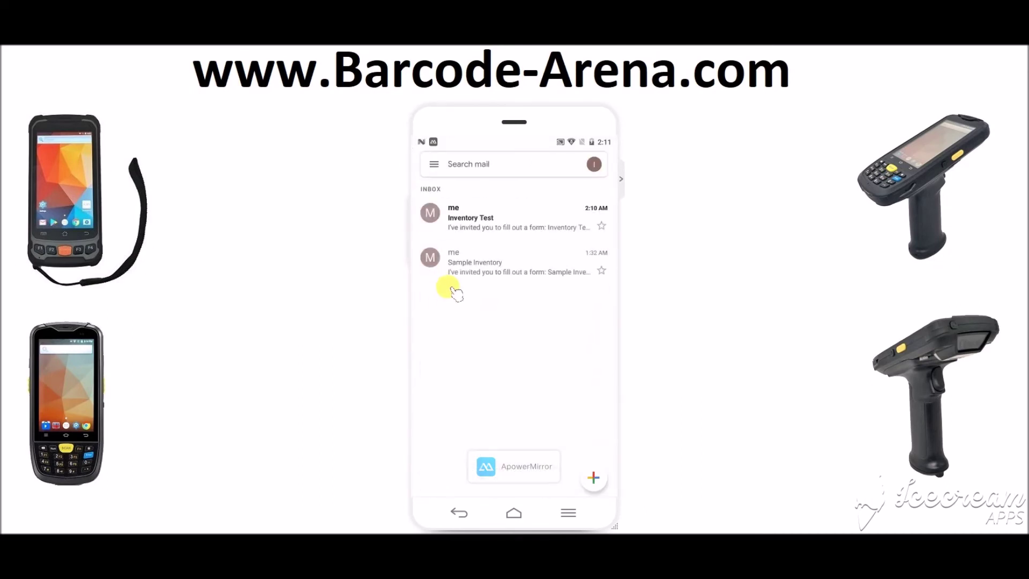
left_click(471, 224)
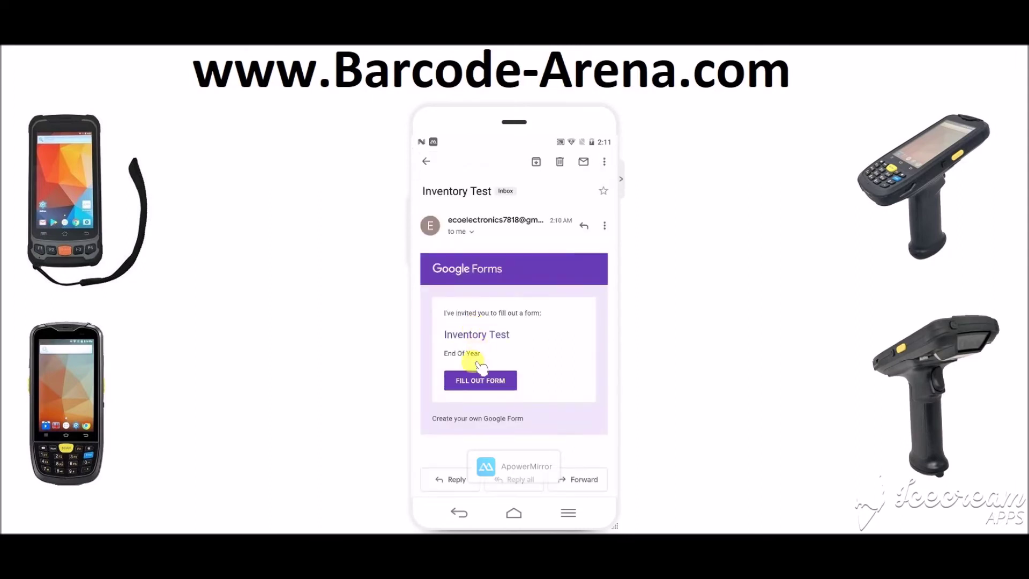
left_click(478, 381)
left_click(459, 336)
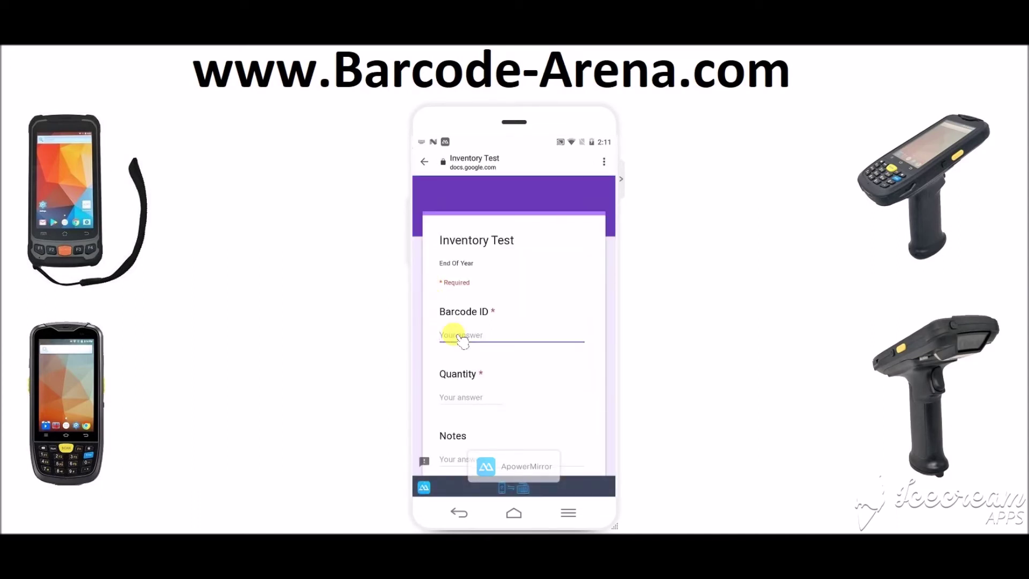
type("784320219618")
left_click(456, 394)
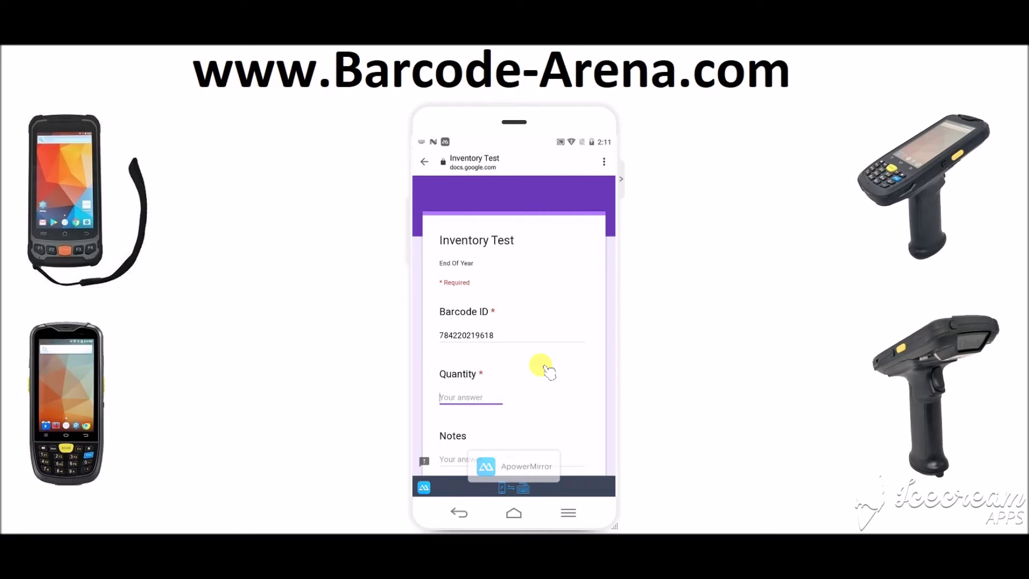
type("7")
scroll(471, 402, "down", 3)
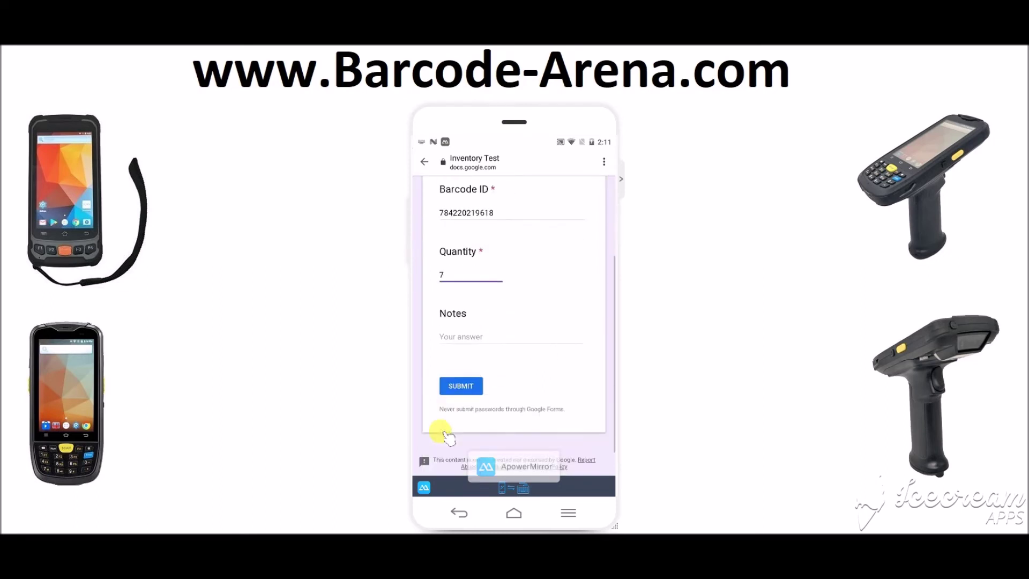
left_click(461, 306)
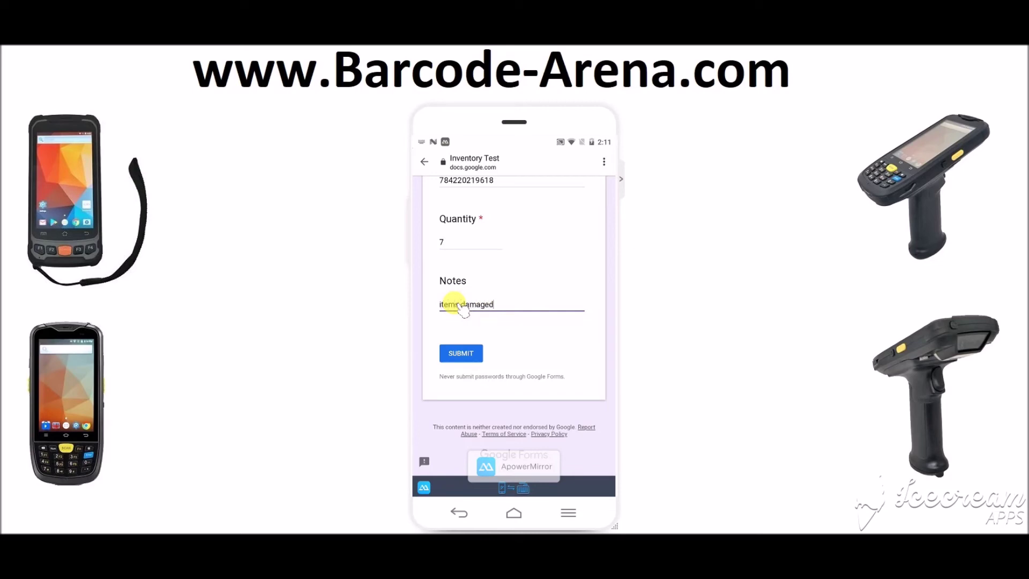
left_click(448, 356)
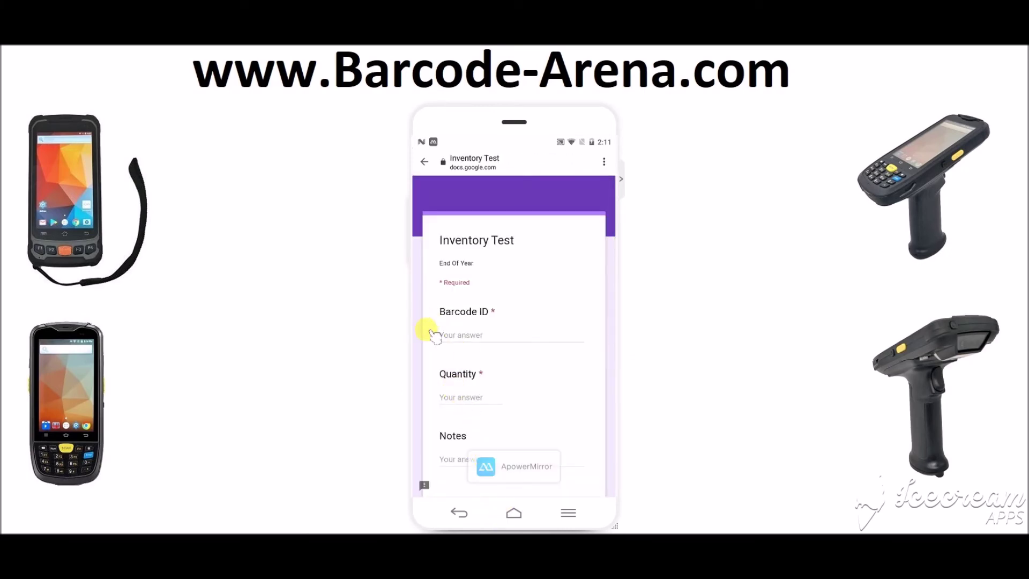
Return from the phone and view the form's single collected response in Responses.
left_click(460, 513)
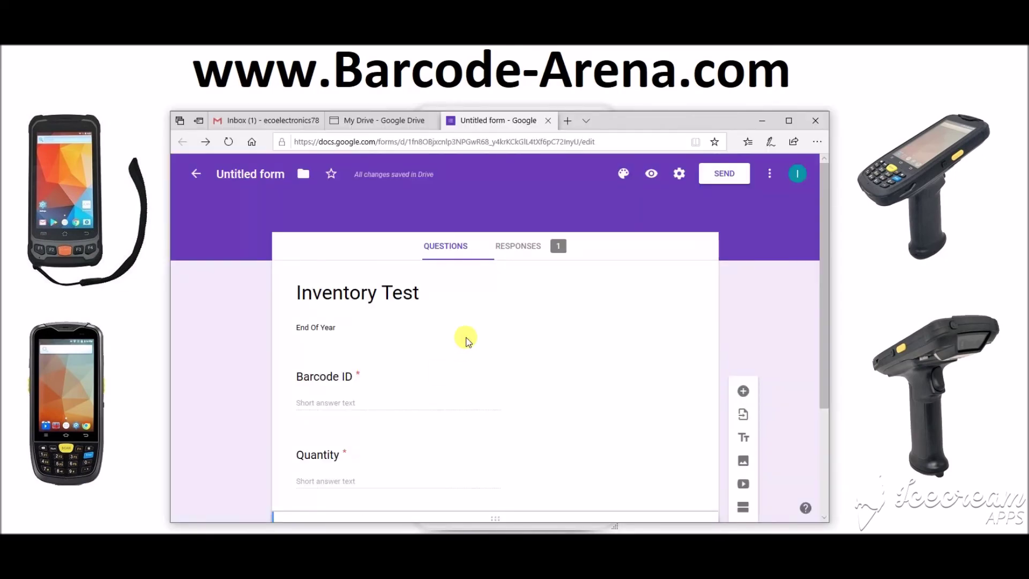
left_click(513, 249)
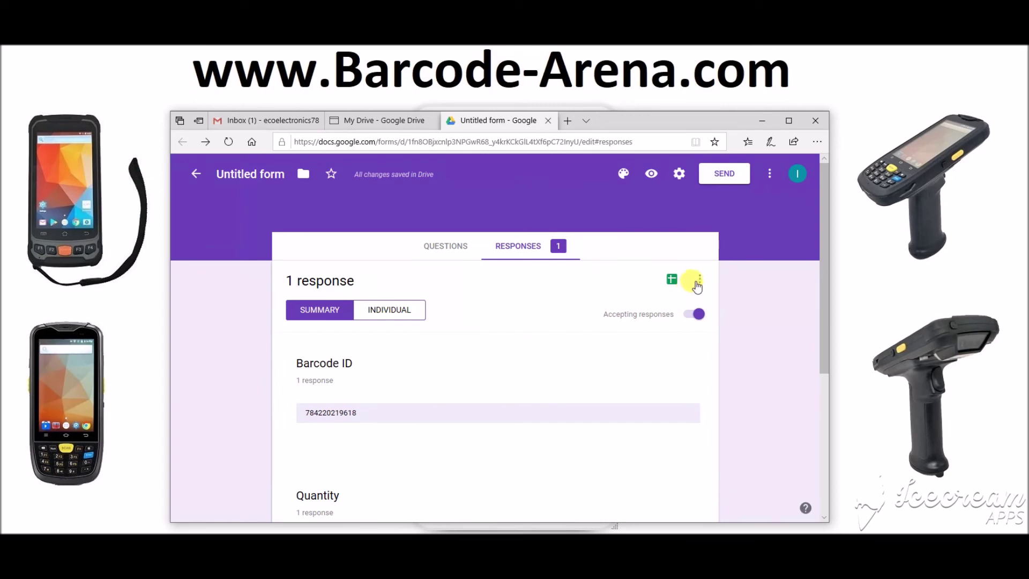
left_click(699, 280)
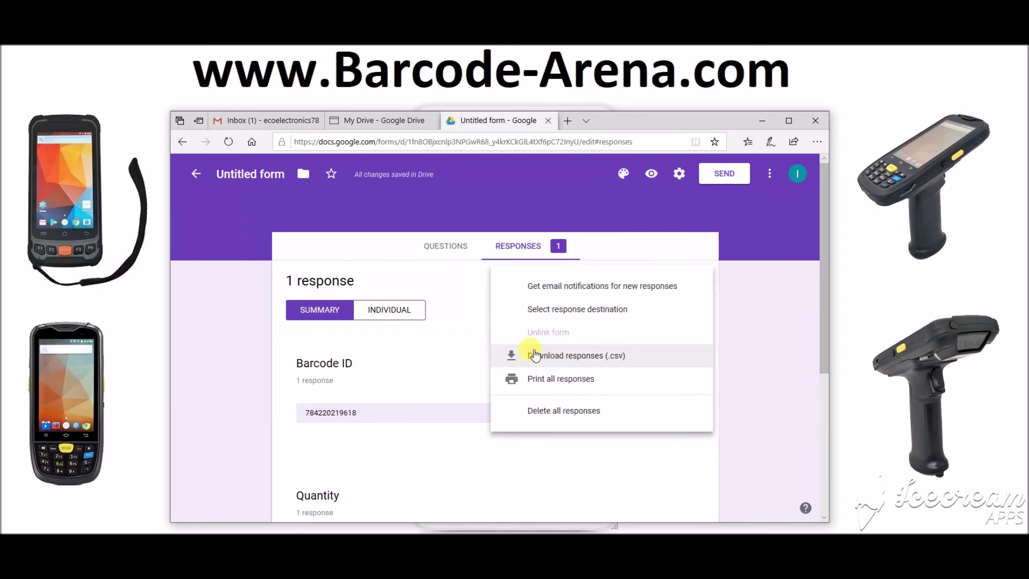
left_click(384, 212)
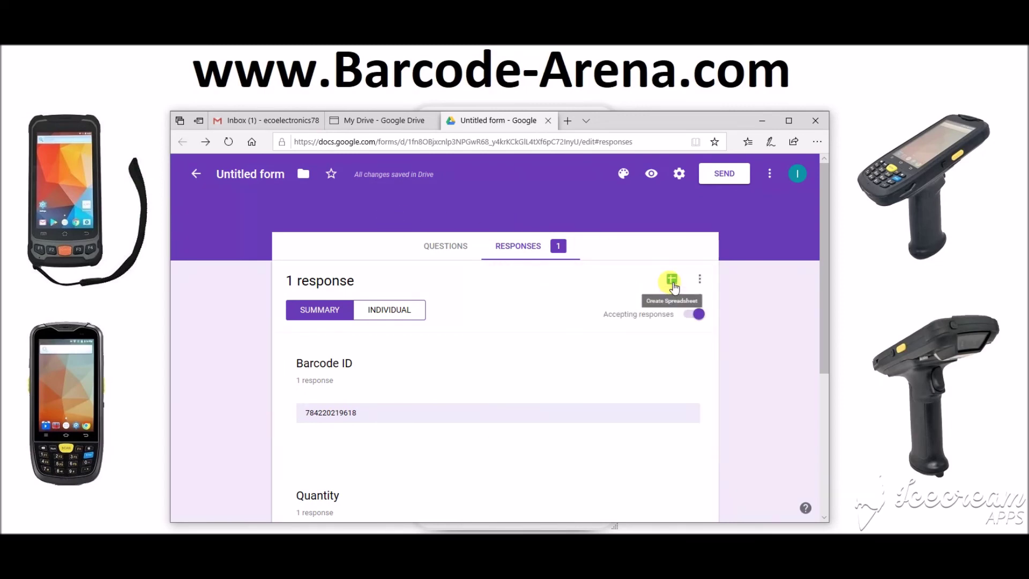
Create a new spreadsheet linked to the form's responses, keeping the suggested name.
left_click(672, 284)
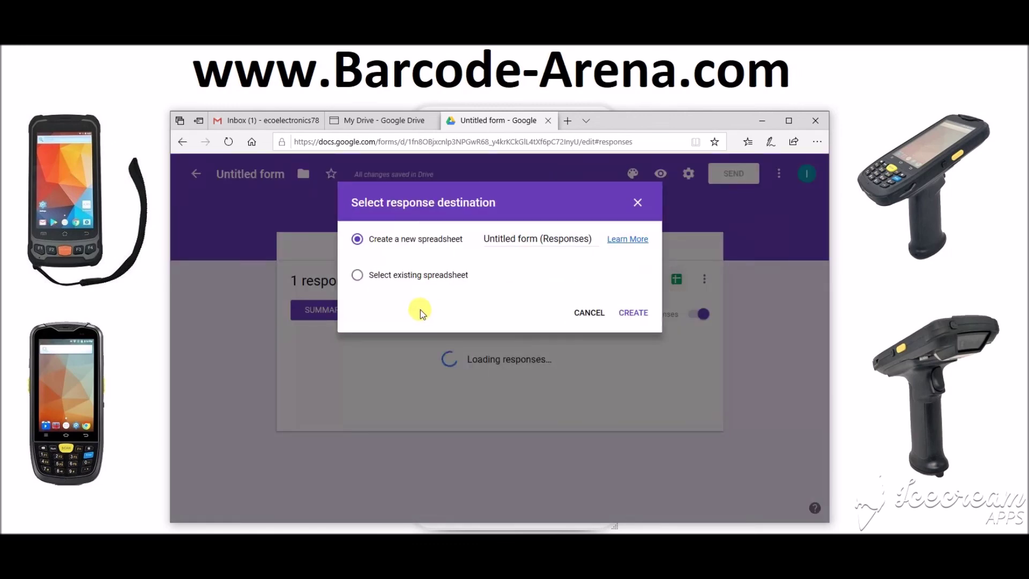
left_click(493, 237)
triple_click(520, 239)
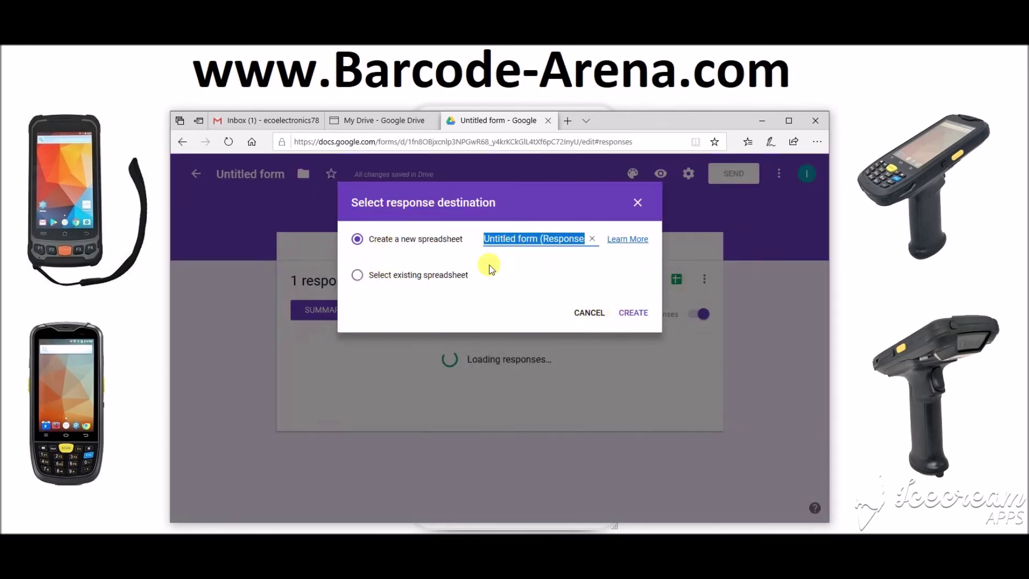
left_click(638, 315)
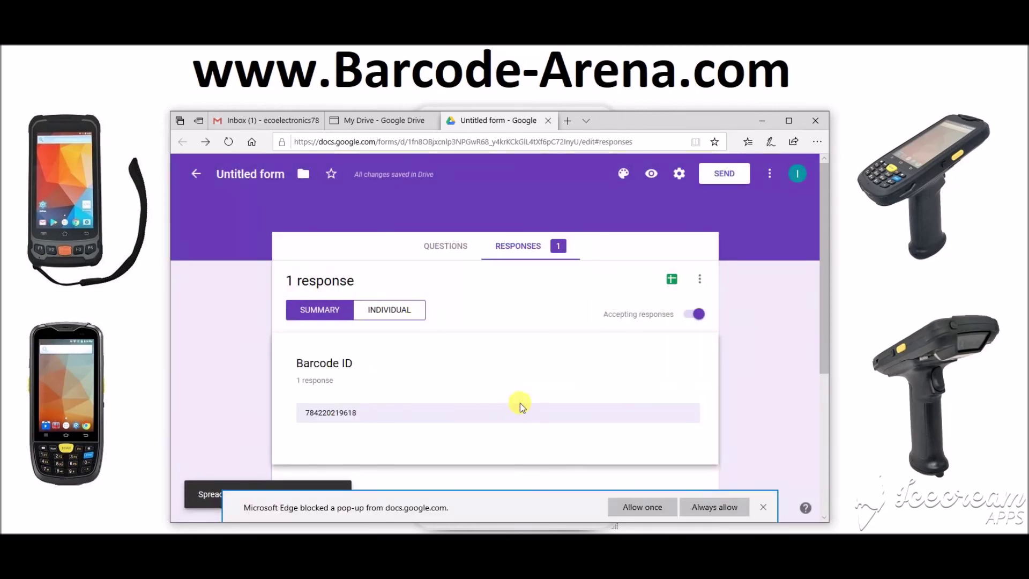
Always allow Edge pop-ups so the responses sheet opens, then dismiss the edit-history tip.
left_click(701, 508)
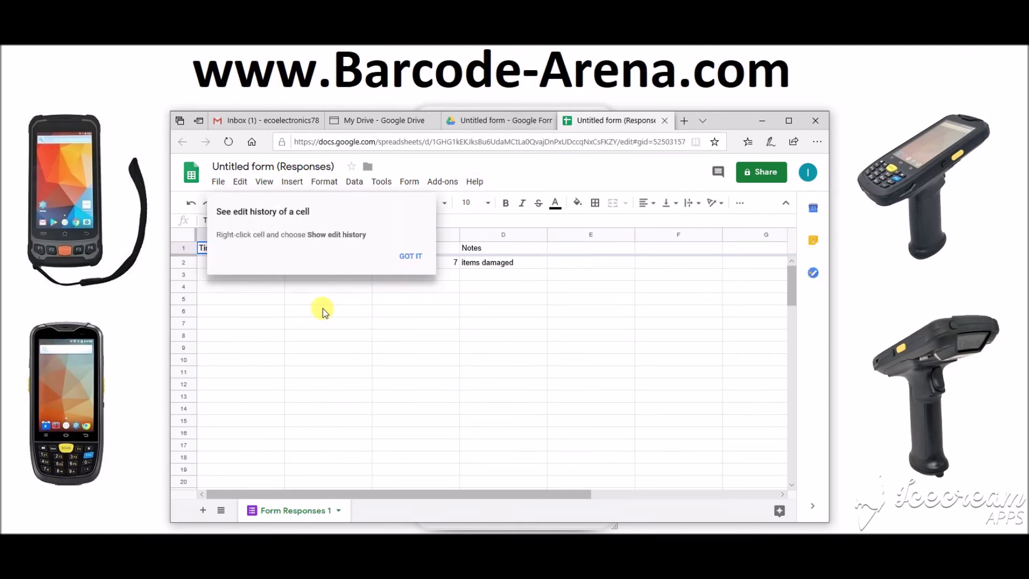
left_click(407, 256)
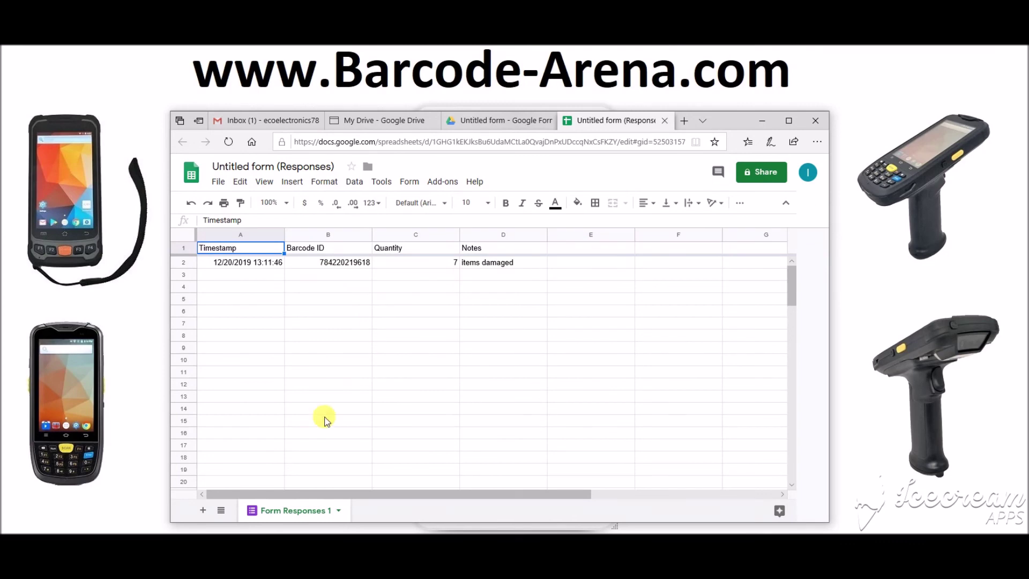